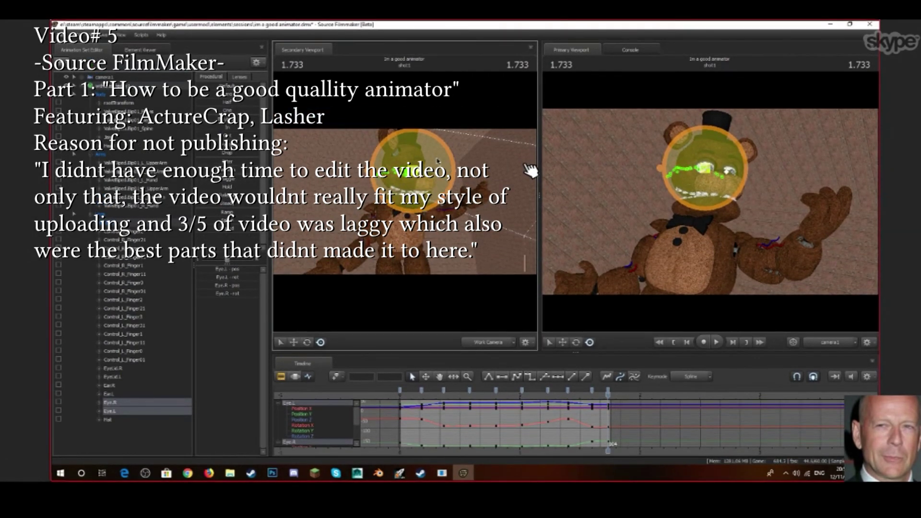
Play back the shot, and keyframe camera1 with new framings of Freddy at 0.166 and 0.316 seconds
{"action": "key", "text": "space"}
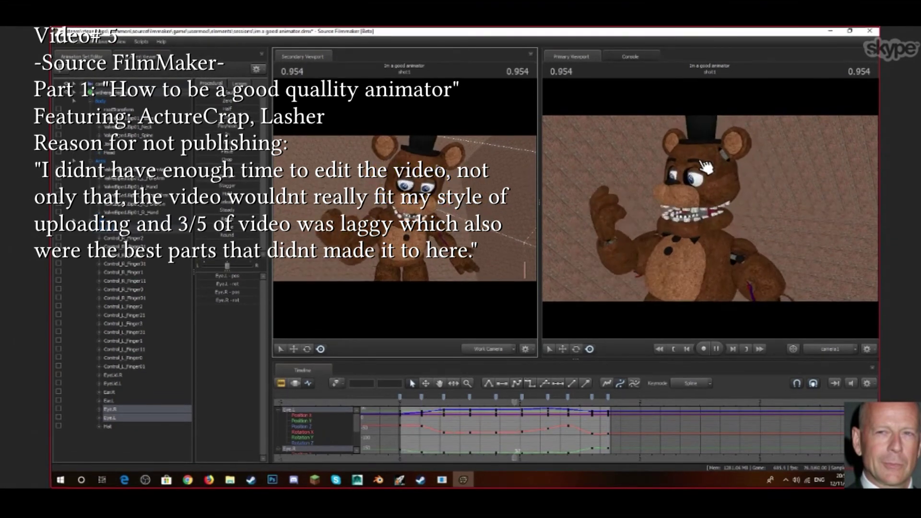
{"action": "key", "text": "space"}
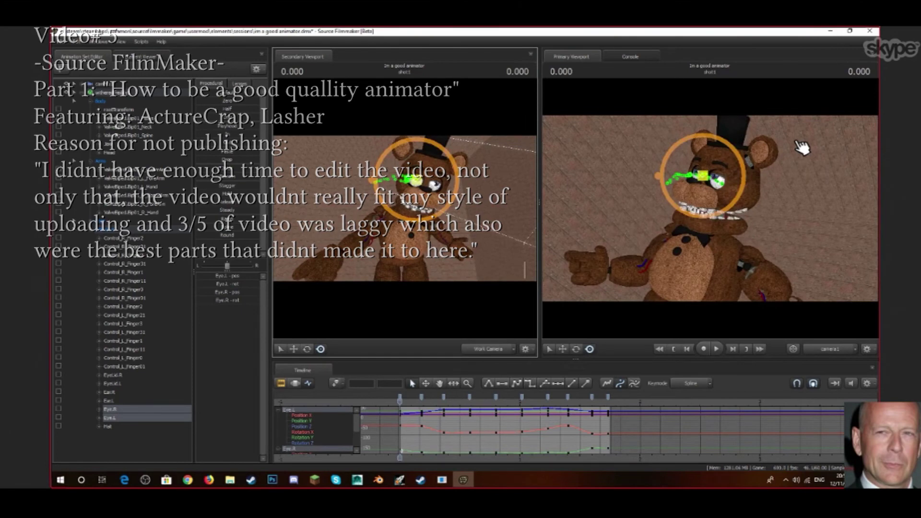
{"action": "left_click", "coordinate": [107, 84]}
{"action": "key", "text": "Right"}
{"action": "key", "text": "Right"}
{"action": "key", "text": "Right"}
{"action": "key", "text": "Right"}
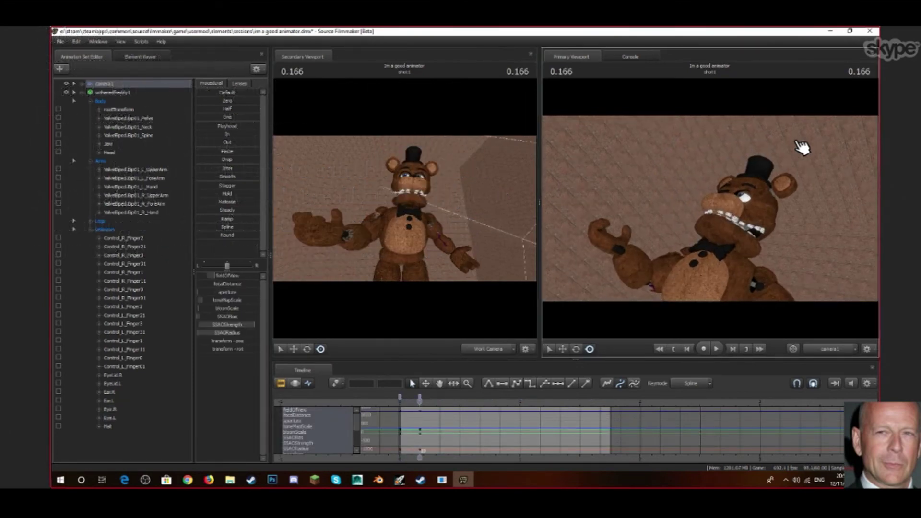
{"action": "key", "text": "Right"}
{"action": "key", "text": "Right"}
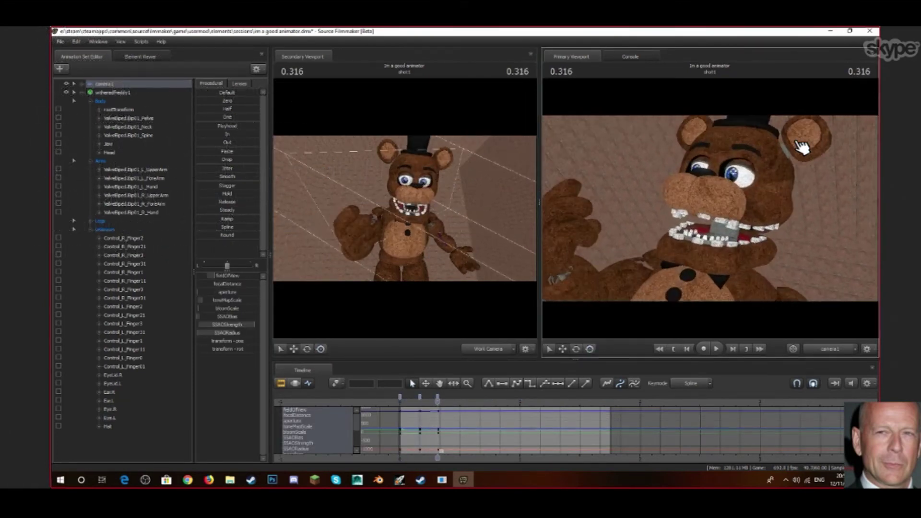
Continue keyframing camera1's movement around Freddy at intervals from about 0.55 up to 1.366 seconds
{"action": "key", "text": "Right"}
{"action": "key", "text": "Right"}
{"action": "key", "text": "Right"}
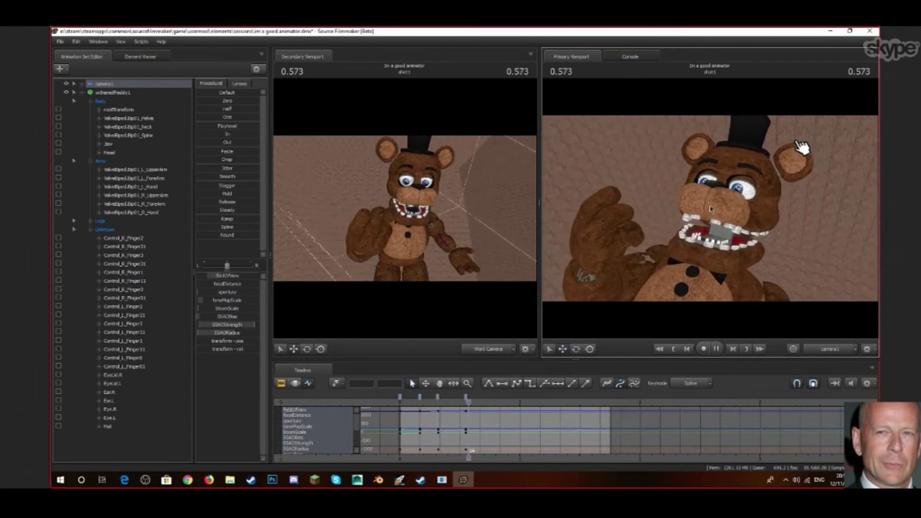
{"action": "key", "text": "Right"}
{"action": "key", "text": "Right"}
{"action": "key", "text": "Right"}
{"action": "left_click_drag", "start_coordinate": [710, 209], "coordinate": [712, 194]}
{"action": "key", "text": "Right"}
{"action": "key", "text": "Right"}
{"action": "key", "text": "Right"}
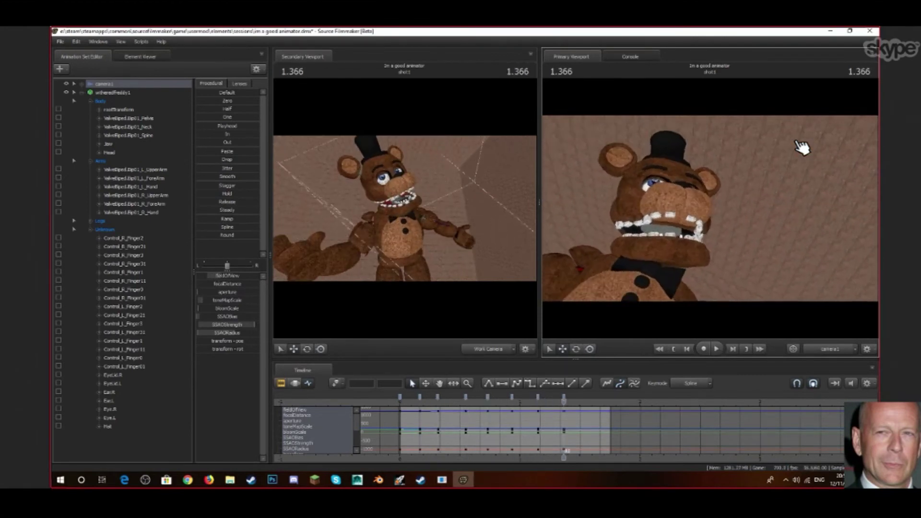
Keyframe camera1 on Freddy's turned pose at 1.566 and 1.716 seconds, and play the camera animation back
{"action": "key", "text": "Right"}
{"action": "key", "text": "Right"}
{"action": "key", "text": "Right"}
{"action": "key", "text": "Right"}
{"action": "key", "text": "Right"}
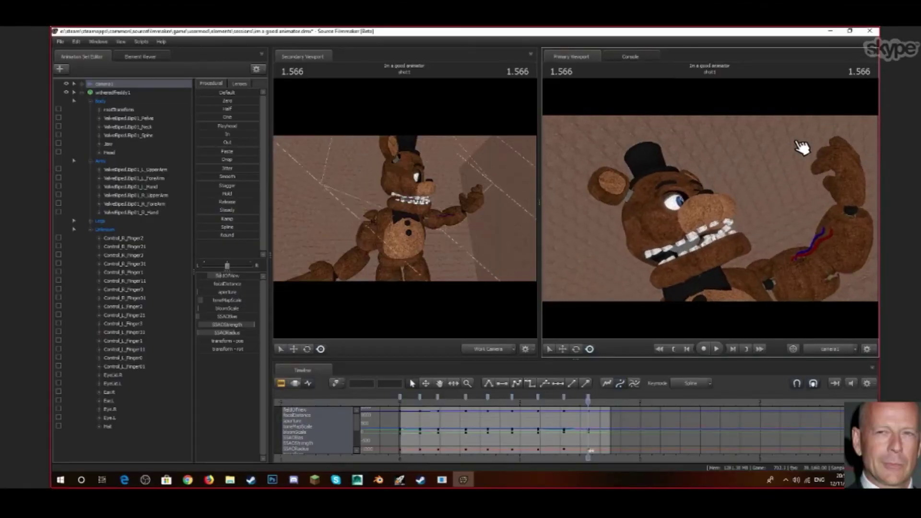
{"action": "key", "text": "Right"}
{"action": "key", "text": "Right"}
{"action": "key", "text": "Right"}
{"action": "key", "text": "Right"}
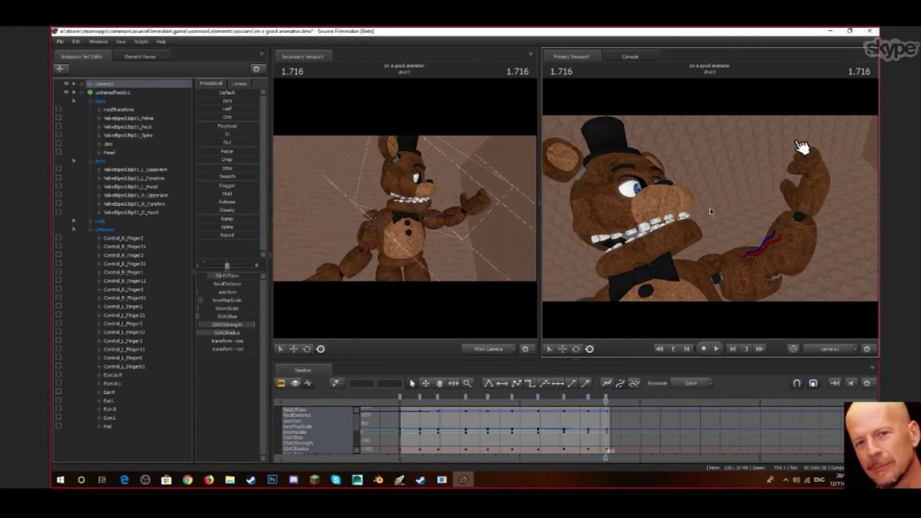
{"action": "key", "text": "space"}
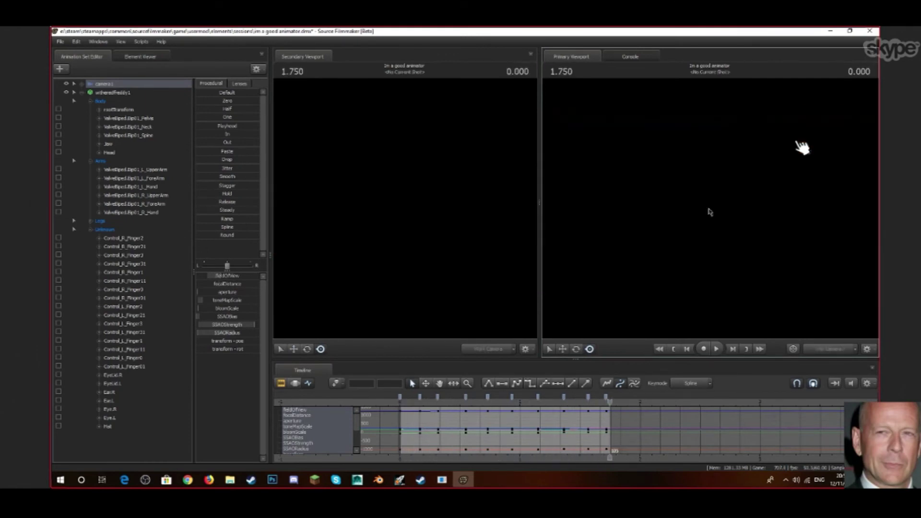
{"action": "key", "text": "space"}
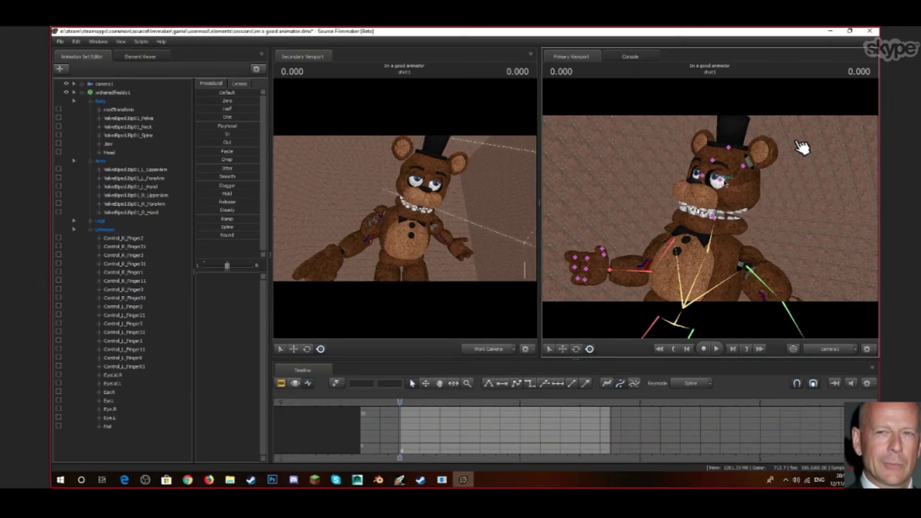
Select both of Freddy's eyelid controls and animate them frame by frame through the shot
{"action": "key", "text": "e"}
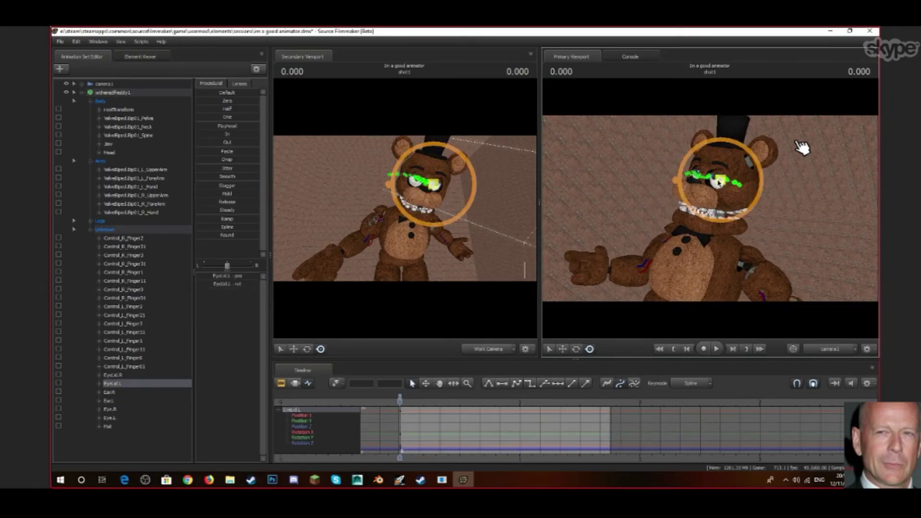
{"action": "left_click", "coordinate": [115, 378], "text": "ctrl"}
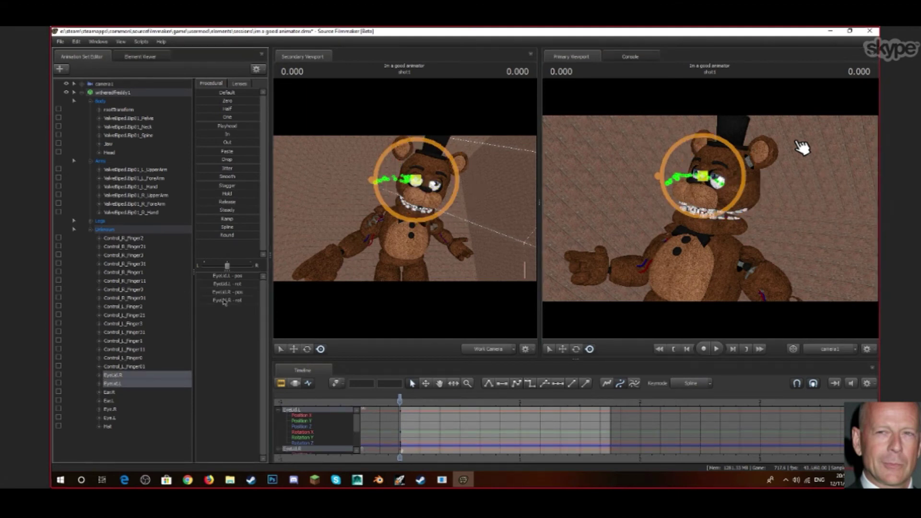
{"action": "left_click_drag", "start_coordinate": [347, 317], "coordinate": [405, 211]}
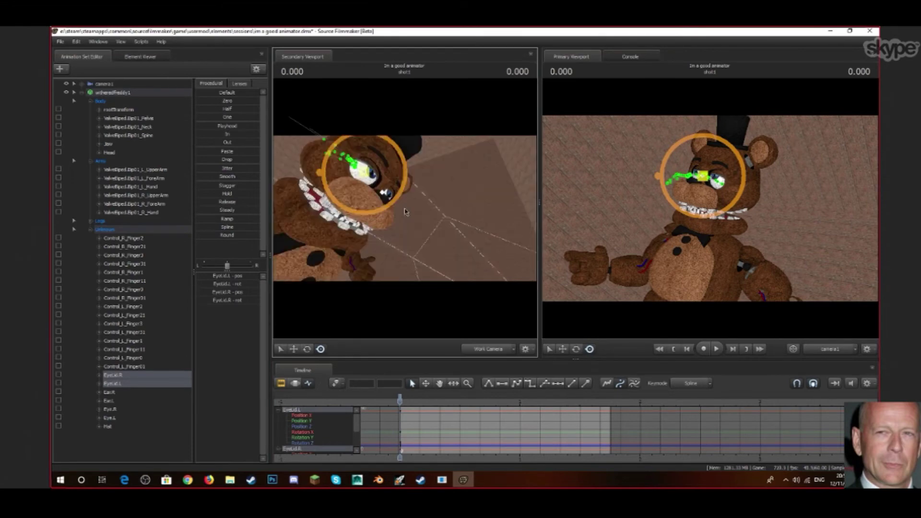
{"action": "key", "text": "Right"}
{"action": "key", "text": "Right"}
{"action": "key", "text": "Right"}
{"action": "key", "text": "Right"}
{"action": "key", "text": "Right"}
{"action": "key", "text": "Right"}
{"action": "key", "text": "Right"}
{"action": "key", "text": "Right"}
{"action": "key", "text": "Right"}
{"action": "key", "text": "Right"}
{"action": "key", "text": "Right"}
{"action": "key", "text": "Right"}
{"action": "key", "text": "m"}
{"action": "key", "text": "Right"}
{"action": "key", "text": "Right"}
{"action": "key", "text": "Right"}
{"action": "key", "text": "Right"}
{"action": "key", "text": "Right"}
{"action": "key", "text": "Right"}
{"action": "key", "text": "Right"}
{"action": "key", "text": "Right"}
{"action": "key", "text": "Right"}
{"action": "key", "text": "Right"}
{"action": "key", "text": "Right"}
{"action": "key", "text": "Right"}
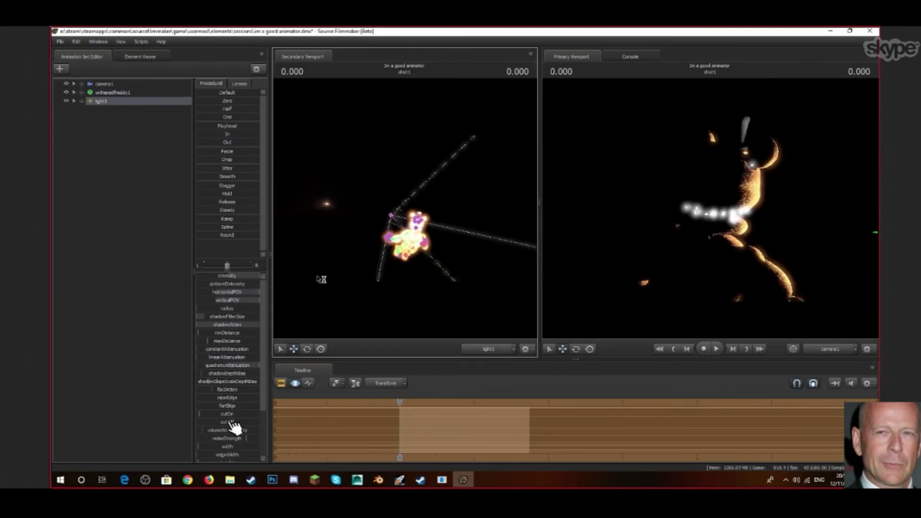
Save the session, and paste copies of the light animation set to add light2 and light3 to the scene
{"action": "key", "text": "ctrl+s"}
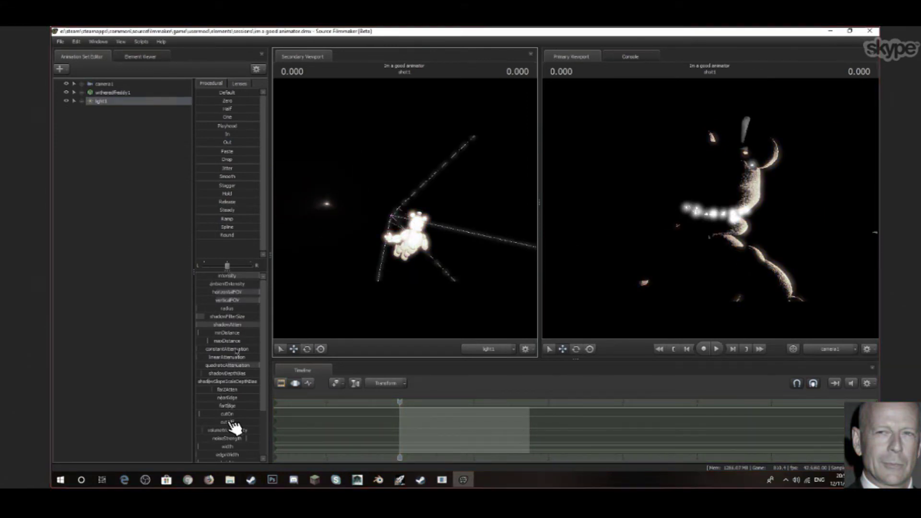
{"action": "right_click", "coordinate": [123, 114]}
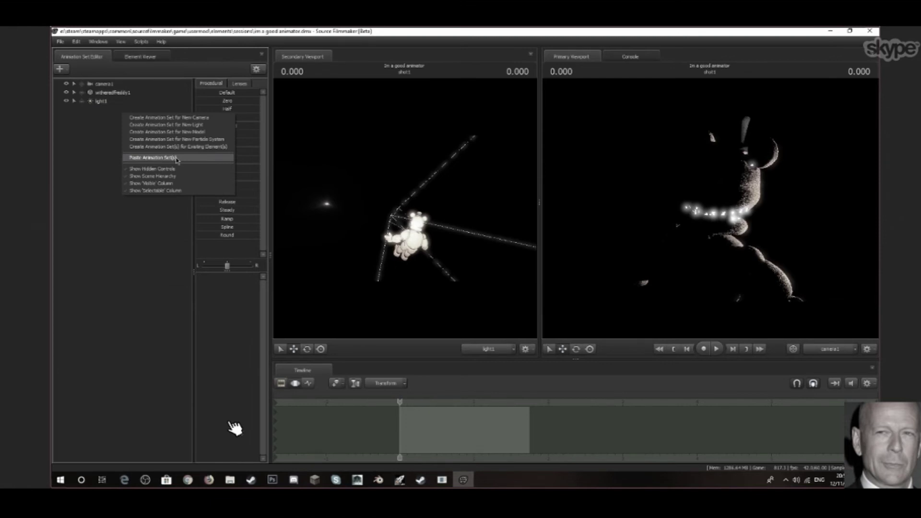
{"action": "left_click", "coordinate": [176, 158]}
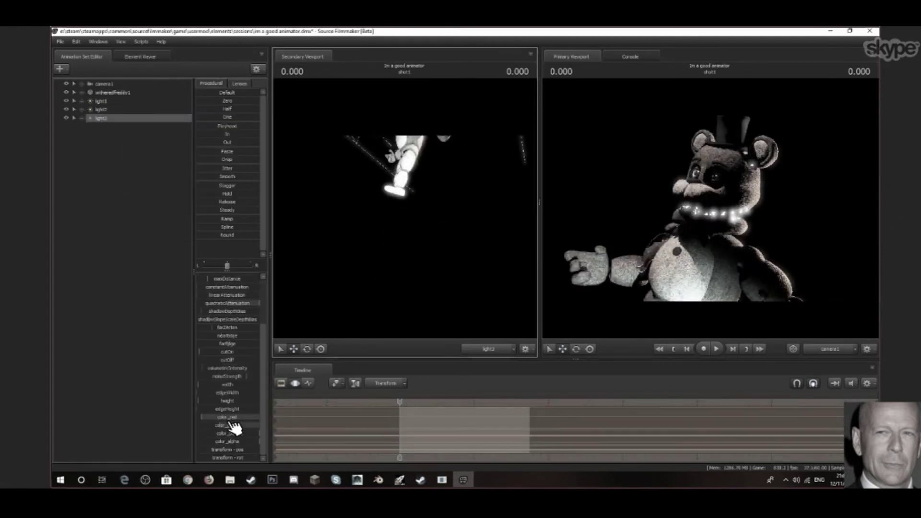
{"action": "scroll", "coordinate": [232, 426], "scroll_direction": "up", "scroll_amount": 2}
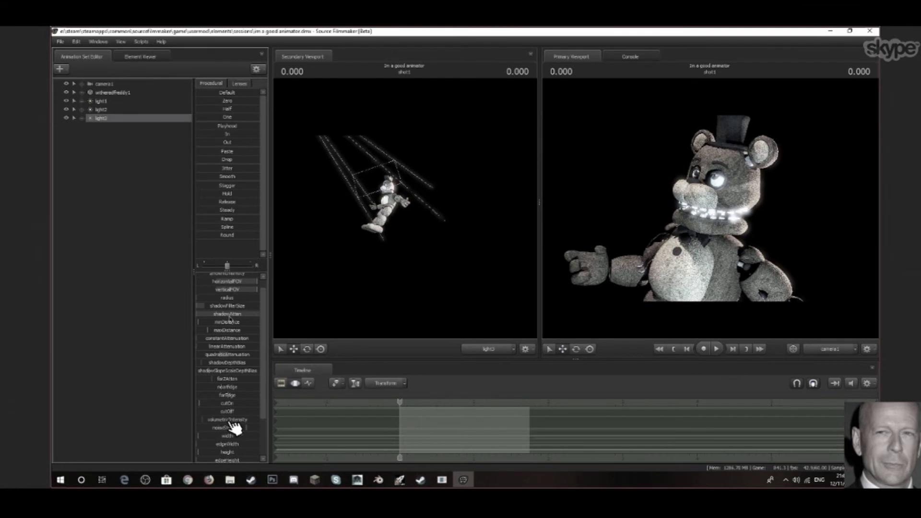
Save the modified session and start exporting the lit shot as a movie
{"action": "key", "text": "F2"}
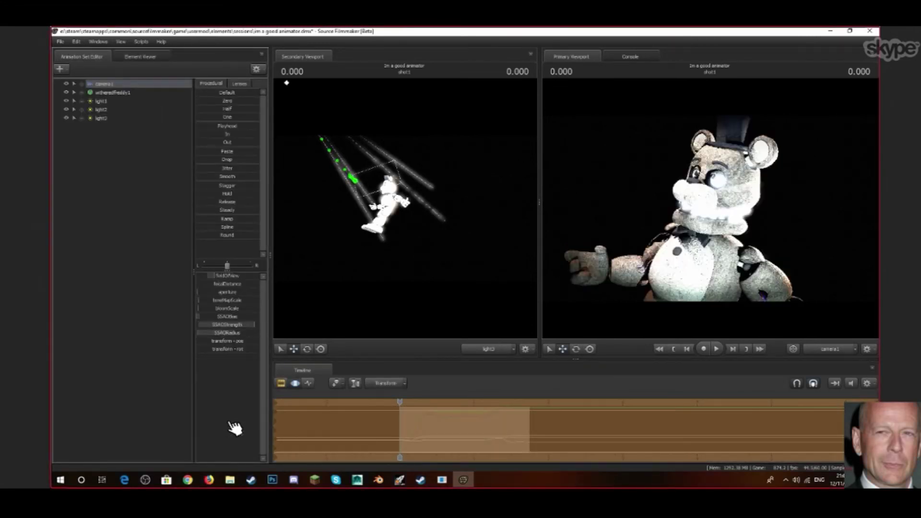
{"action": "key", "text": "space"}
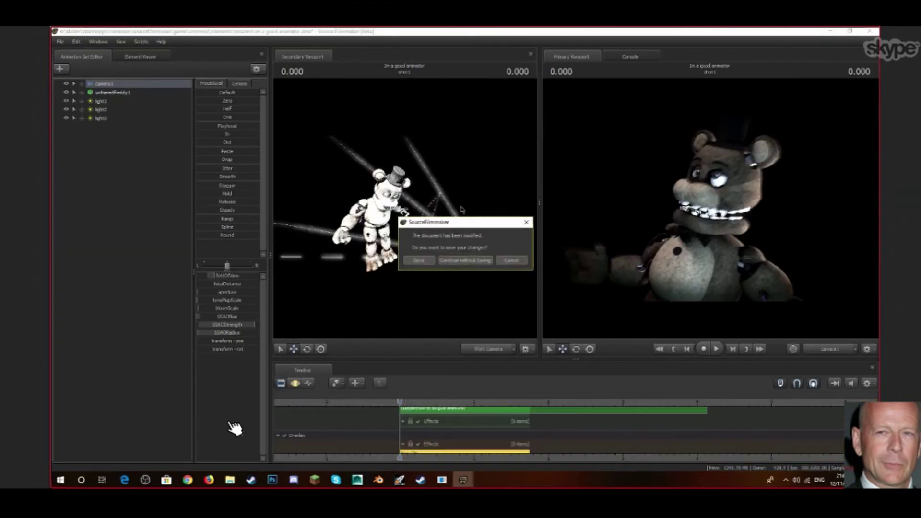
{"action": "left_click", "coordinate": [422, 259]}
{"action": "left_click", "coordinate": [430, 240]}
{"action": "left_click", "coordinate": [443, 254]}
{"action": "left_click", "coordinate": [523, 290]}
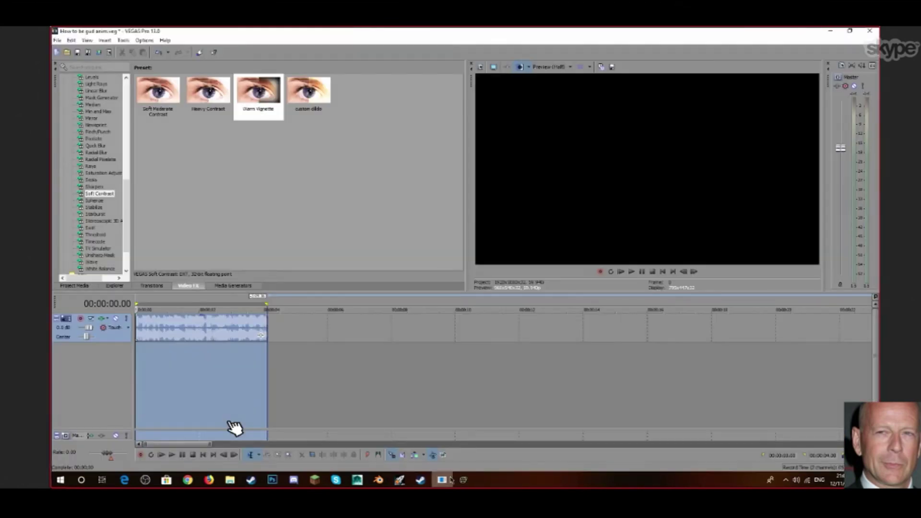
In VEGAS Pro, insert a new video track and a new audio track into the project
{"action": "right_click", "coordinate": [97, 364]}
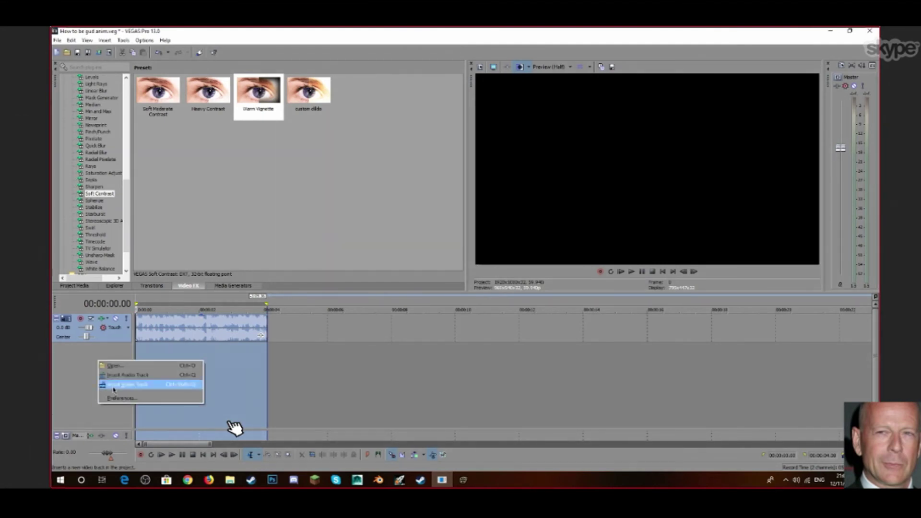
{"action": "left_click", "coordinate": [113, 384]}
{"action": "right_click", "coordinate": [89, 383]}
{"action": "left_click", "coordinate": [103, 398]}
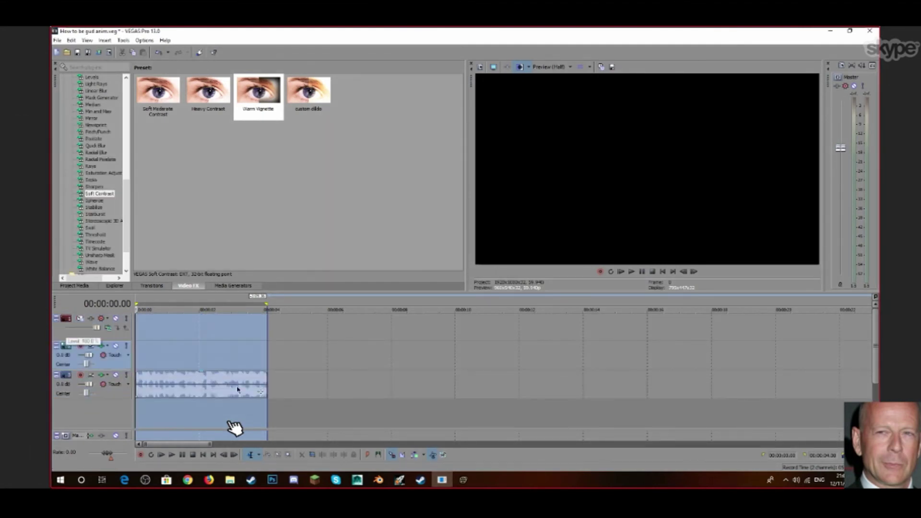
Switch to File Explorer, browse for the exported animation, and bring its video and audio onto the new tracks
{"action": "left_click", "coordinate": [230, 480]}
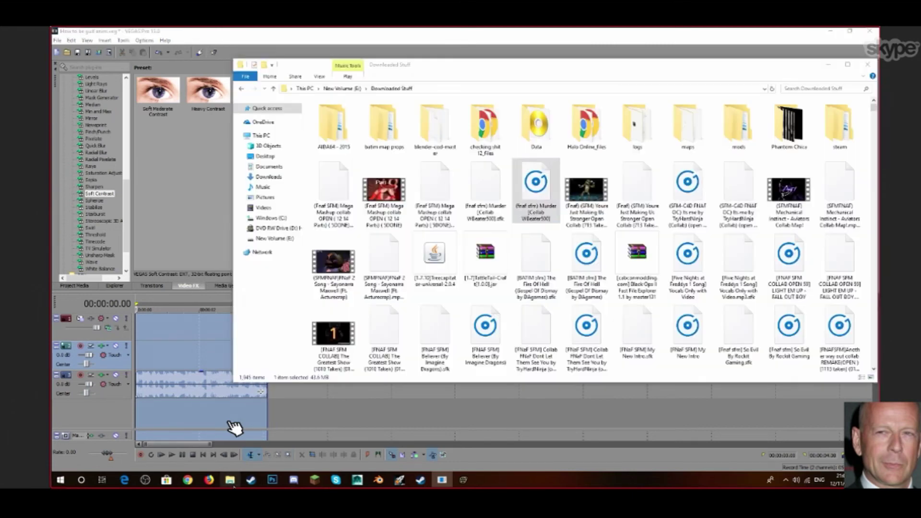
{"action": "left_click", "coordinate": [238, 109]}
{"action": "left_click", "coordinate": [265, 191]}
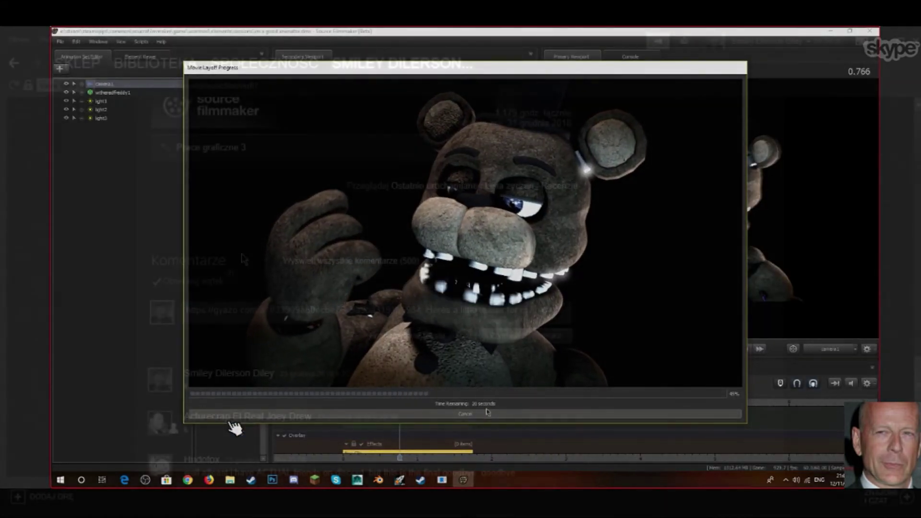
{"action": "type", "text": "animation"}
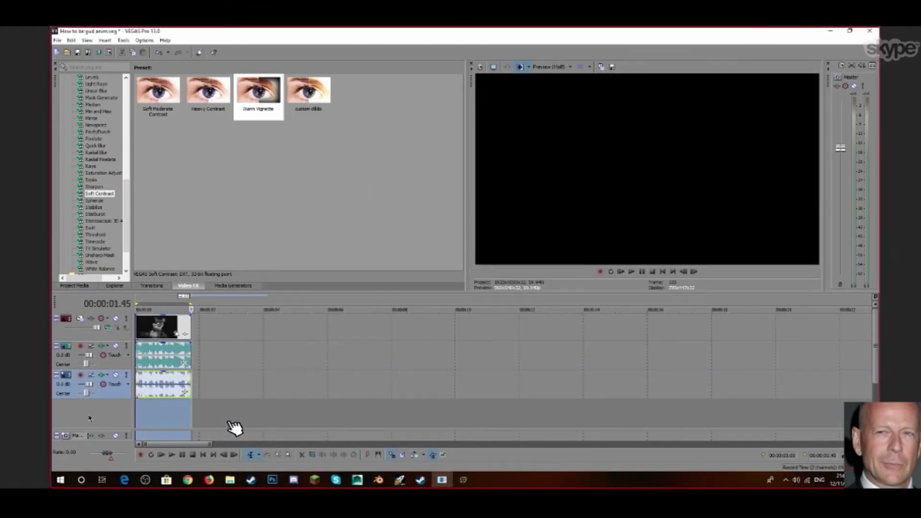
Insert another video track above the animation clip, and mute the imported clip's audio track
{"action": "right_click", "coordinate": [88, 411]}
{"action": "left_click", "coordinate": [124, 435]}
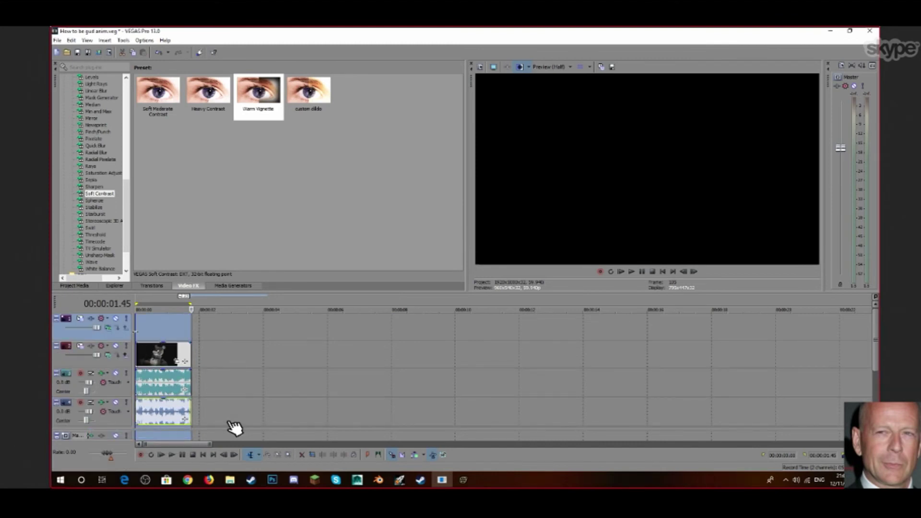
{"action": "left_click", "coordinate": [135, 332]}
{"action": "left_click", "coordinate": [225, 285]}
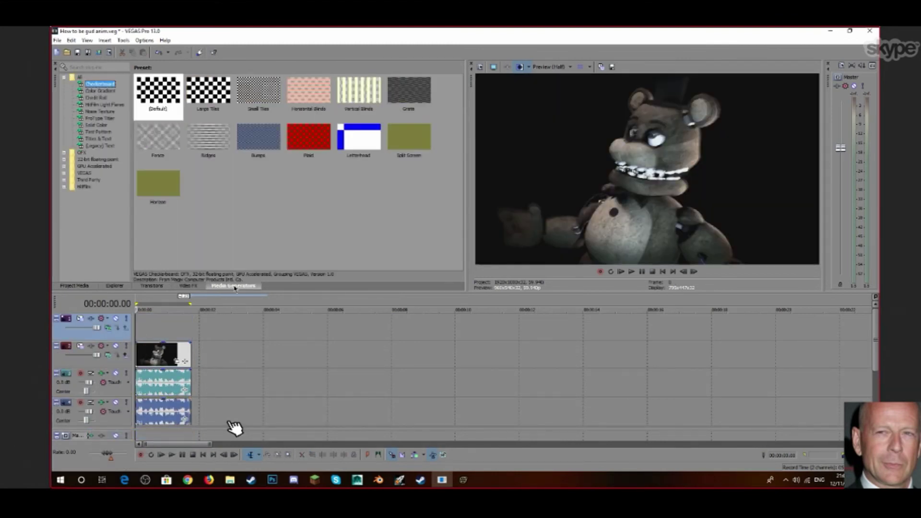
{"action": "left_click", "coordinate": [116, 373]}
Add a default Titles & Text event at the start of the empty video track, and move its text to the frame's upper edge
{"action": "left_click", "coordinate": [100, 139]}
{"action": "left_click_drag", "start_coordinate": [154, 95], "coordinate": [142, 328]}
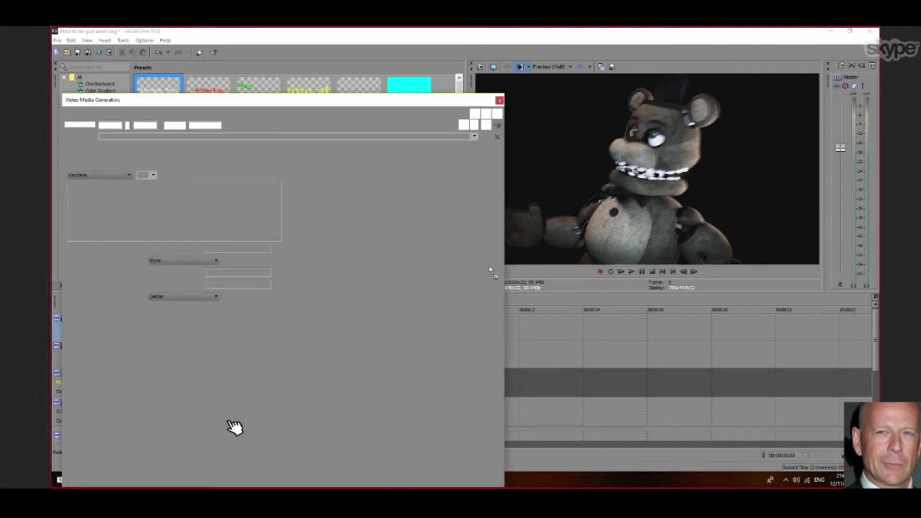
{"action": "left_click_drag", "start_coordinate": [788, 194], "coordinate": [660, 92]}
Replace the title's sample text with "Ac male stripper"
{"action": "left_click", "coordinate": [243, 201]}
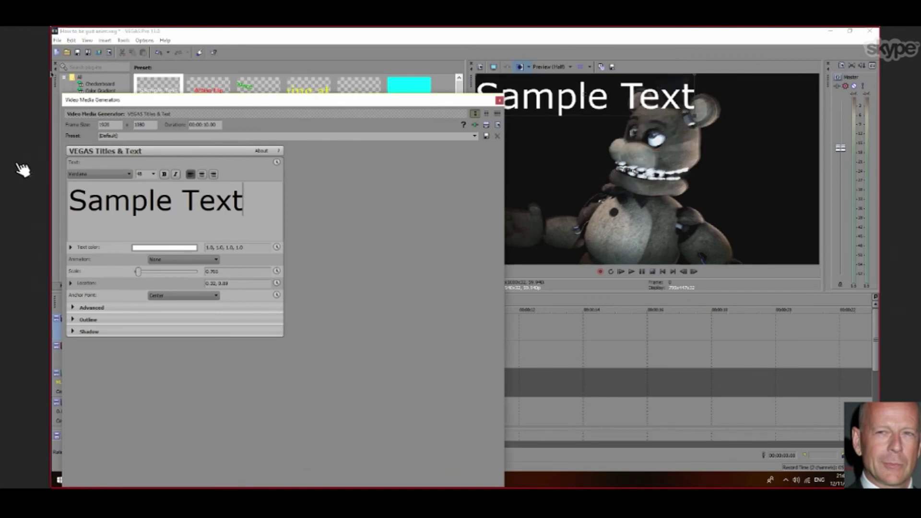
{"action": "key", "text": "BackSpace"}
{"action": "key", "text": "BackSpace"}
{"action": "key", "text": "BackSpace"}
{"action": "key", "text": "BackSpace"}
{"action": "key", "text": "BackSpace"}
{"action": "key", "text": "BackSpace"}
{"action": "key", "text": "BackSpace"}
{"action": "key", "text": "BackSpace"}
{"action": "key", "text": "BackSpace"}
{"action": "key", "text": "BackSpace"}
{"action": "key", "text": "BackSpace"}
{"action": "type", "text": "Ac male s"}
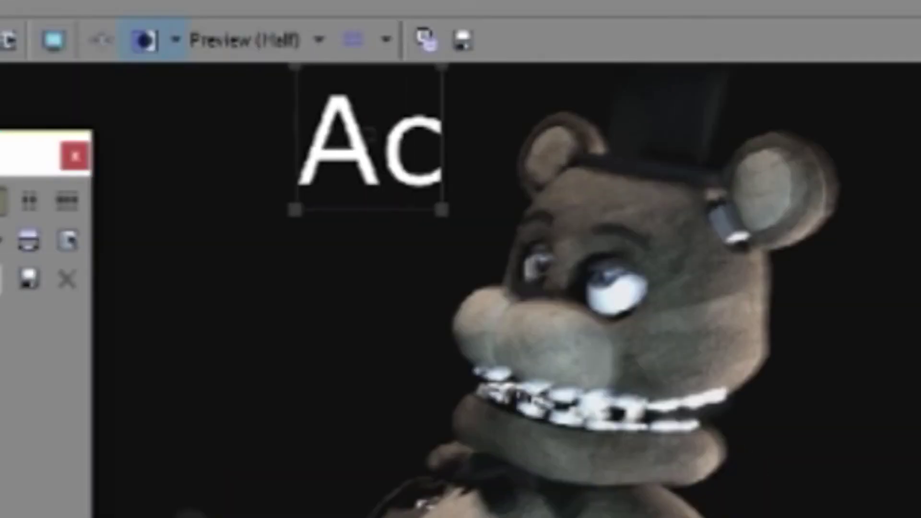
{"action": "type", "text": "tripper"}
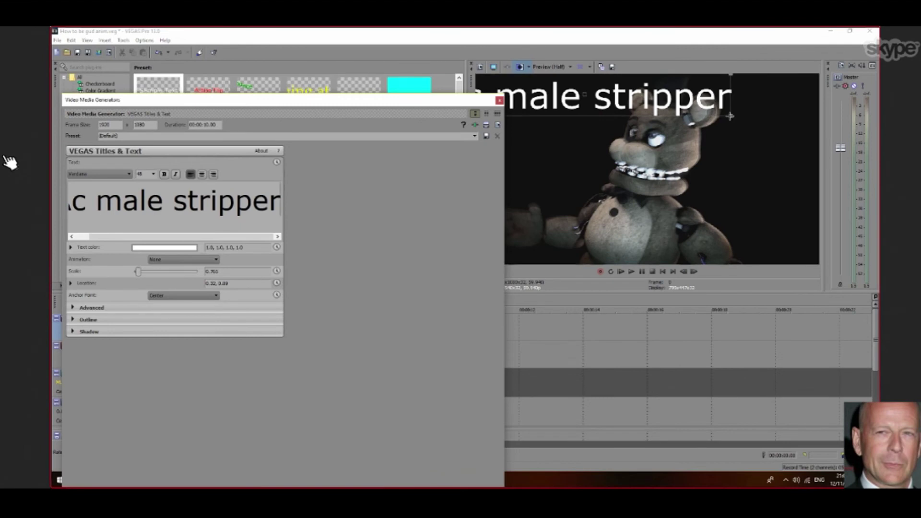
Scale the title down to fit inside the frame, and change its text to "Ac Minecraft MLG"
{"action": "left_click_drag", "start_coordinate": [718, 112], "coordinate": [690, 99]}
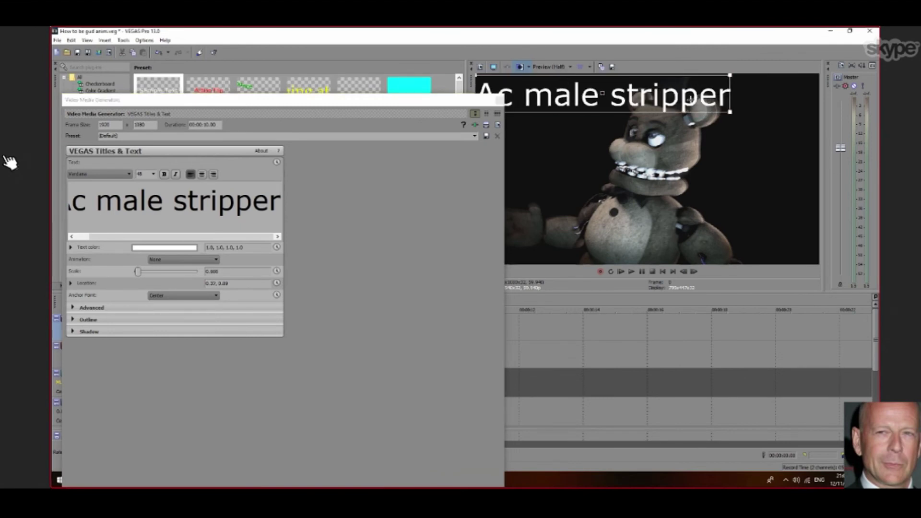
{"action": "left_click", "coordinate": [159, 196]}
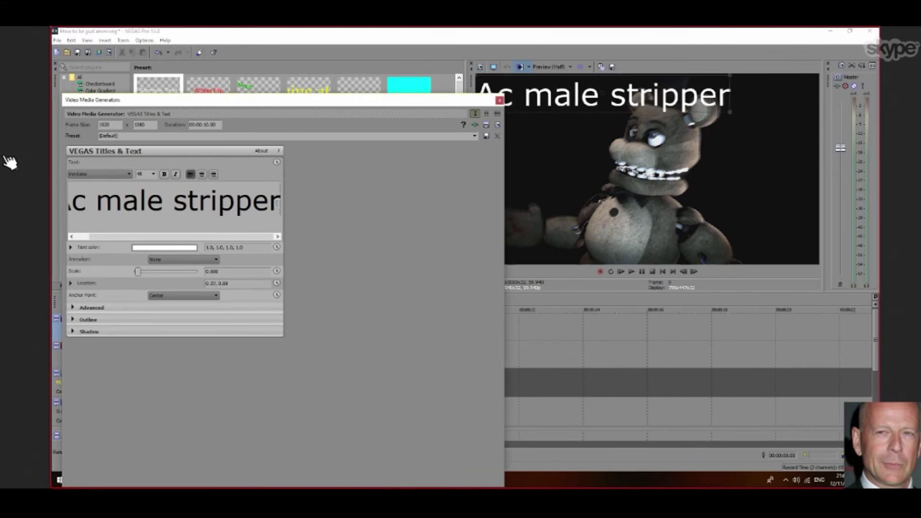
{"action": "left_click_drag", "start_coordinate": [278, 204], "coordinate": [98, 208]}
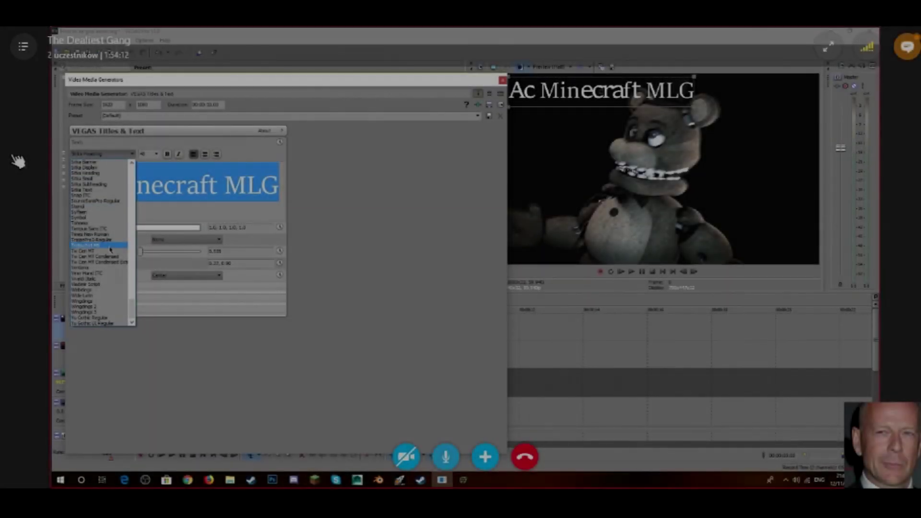
Try the Trebuchet MS and Tw Cen MT fonts on the title text, and settle on Papyrus
{"action": "left_click", "coordinate": [105, 245]}
{"action": "left_click", "coordinate": [102, 154]}
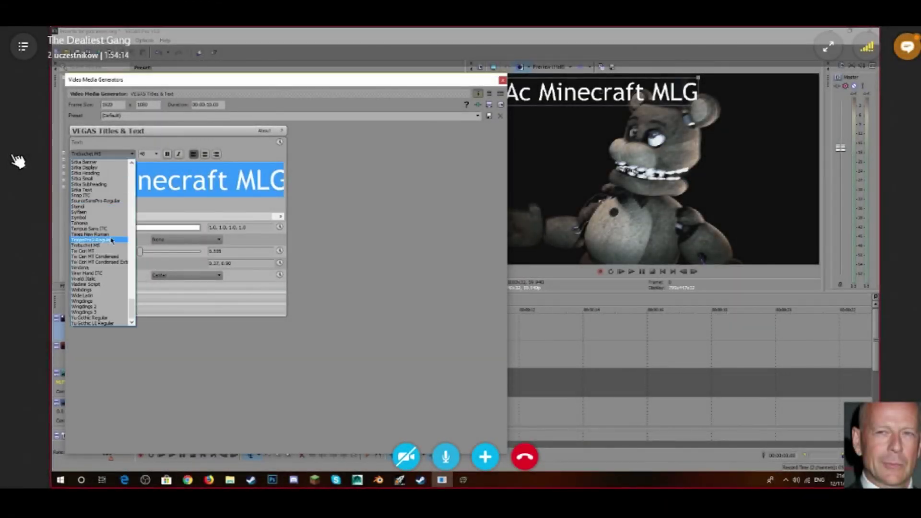
{"action": "left_click", "coordinate": [95, 251]}
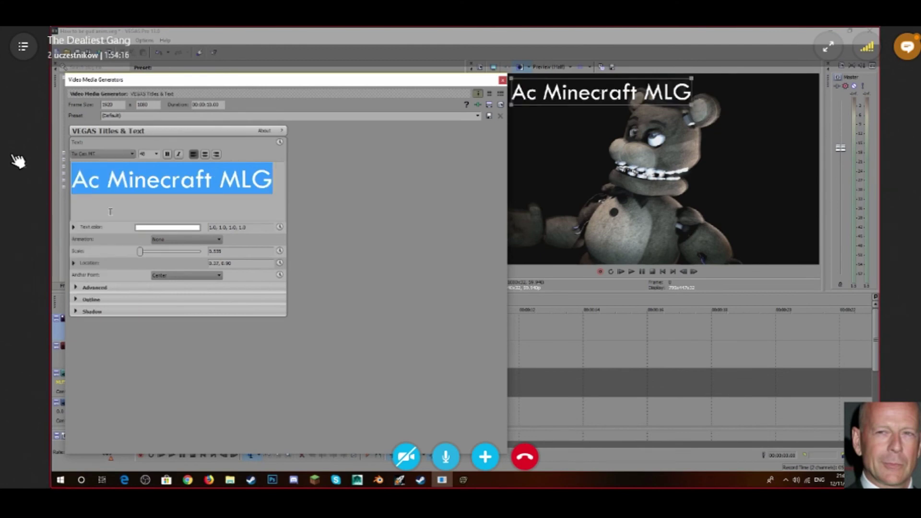
{"action": "left_click", "coordinate": [116, 154]}
{"action": "scroll", "coordinate": [102, 169], "scroll_direction": "down", "scroll_amount": 5}
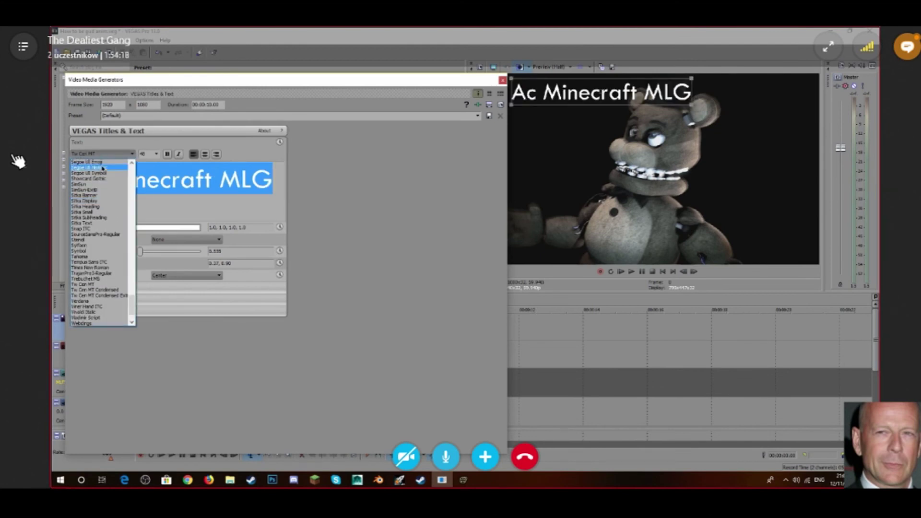
{"action": "scroll", "coordinate": [102, 169], "scroll_direction": "up", "scroll_amount": 2}
{"action": "left_click", "coordinate": [90, 176]}
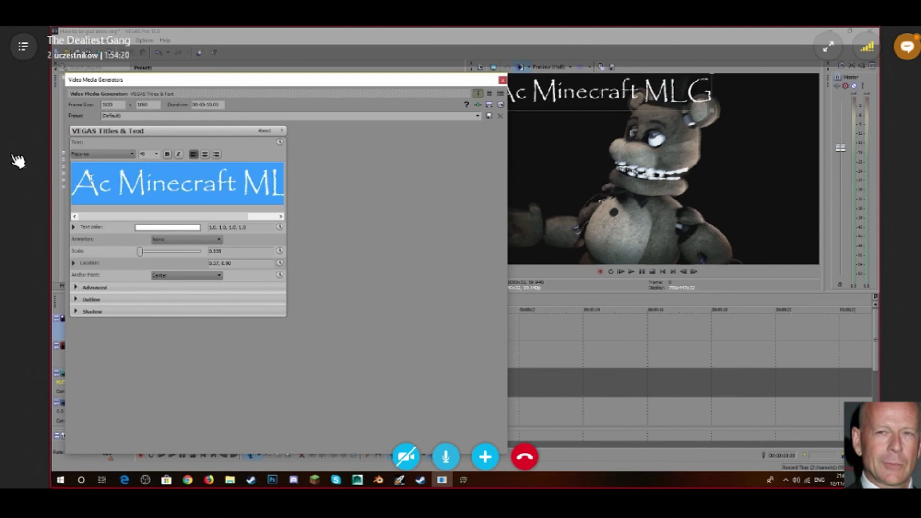
Color the title text pinkish red (1.0, 0.02, 0.26) and reposition it fully inside the frame's upper-left corner
{"action": "left_click_drag", "start_coordinate": [676, 95], "coordinate": [682, 96]}
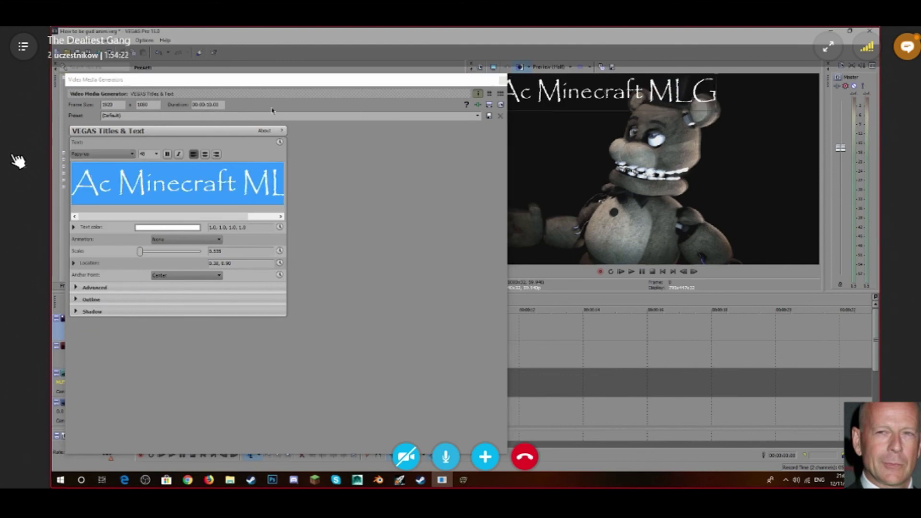
{"action": "left_click_drag", "start_coordinate": [262, 84], "coordinate": [524, 179]}
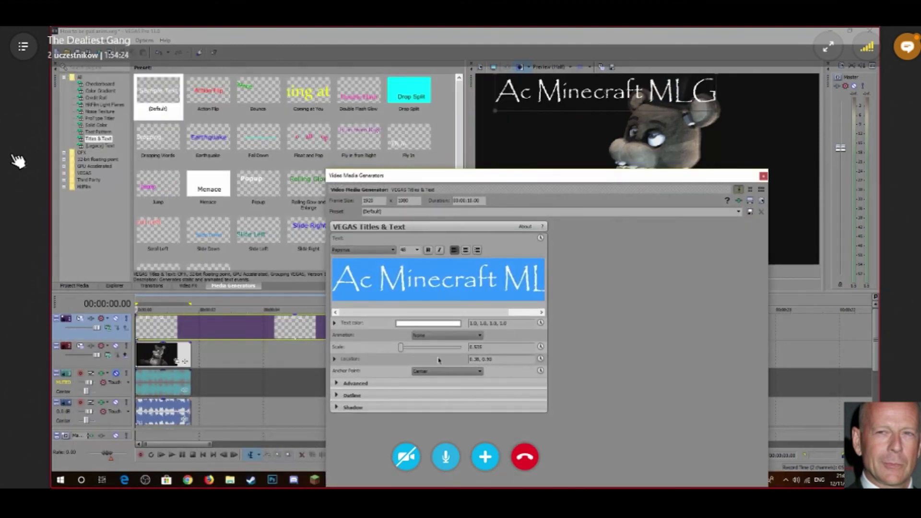
{"action": "left_click", "coordinate": [409, 325]}
{"action": "left_click_drag", "start_coordinate": [384, 388], "coordinate": [354, 424]}
{"action": "left_click", "coordinate": [403, 326]}
{"action": "left_click_drag", "start_coordinate": [624, 94], "coordinate": [607, 96]}
{"action": "left_click", "coordinate": [338, 395]}
{"action": "left_click", "coordinate": [408, 325]}
{"action": "left_click_drag", "start_coordinate": [354, 422], "coordinate": [354, 404]}
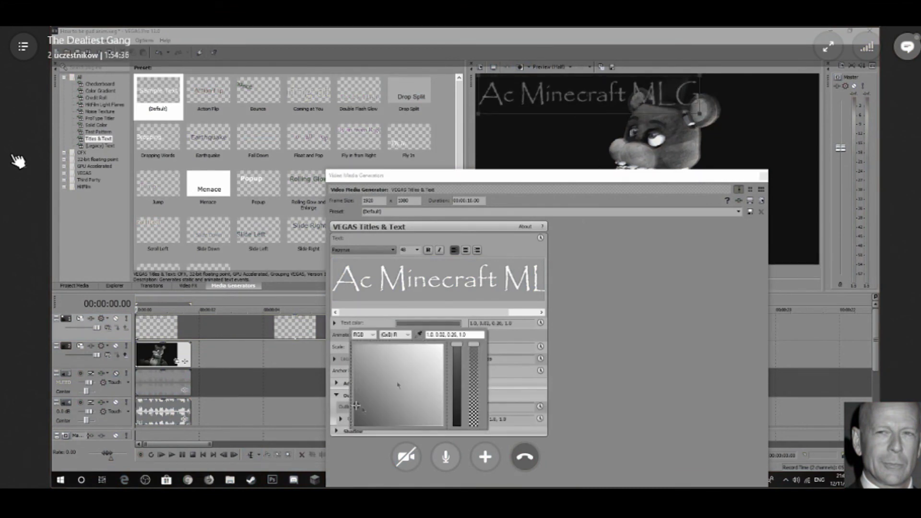
{"action": "left_click", "coordinate": [546, 448]}
Try a wider outline on the title text
{"action": "left_click_drag", "start_coordinate": [497, 175], "coordinate": [272, 83]}
{"action": "left_click_drag", "start_coordinate": [172, 315], "coordinate": [205, 316]}
{"action": "left_click", "coordinate": [201, 327]}
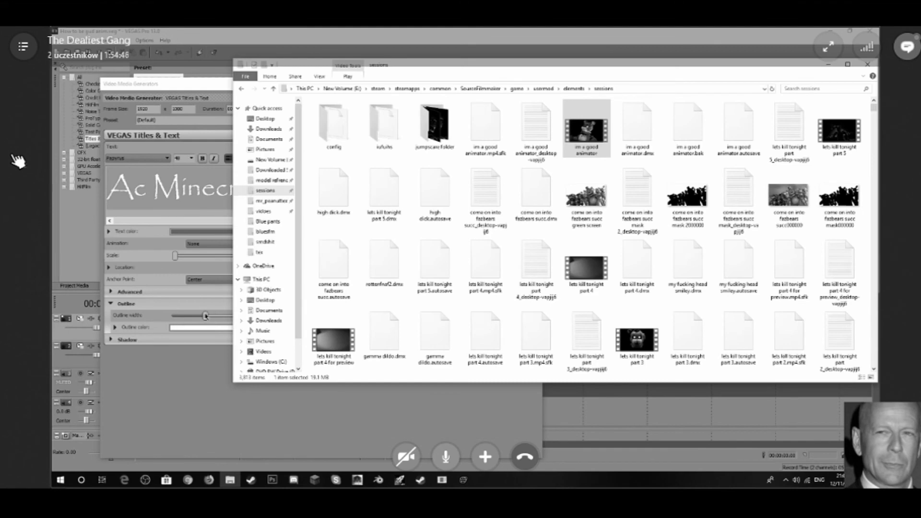
{"action": "left_click_drag", "start_coordinate": [205, 315], "coordinate": [172, 315]}
Enable the title's shadow, color it dark red, and adjust its offset
{"action": "left_click", "coordinate": [111, 339]}
{"action": "left_click_drag", "start_coordinate": [272, 83], "coordinate": [259, 63]}
{"action": "left_click", "coordinate": [191, 331]}
{"action": "left_click", "coordinate": [188, 342]}
{"action": "left_click", "coordinate": [216, 382]}
{"action": "left_click", "coordinate": [448, 378]}
{"action": "left_click_drag", "start_coordinate": [197, 355], "coordinate": [190, 359]}
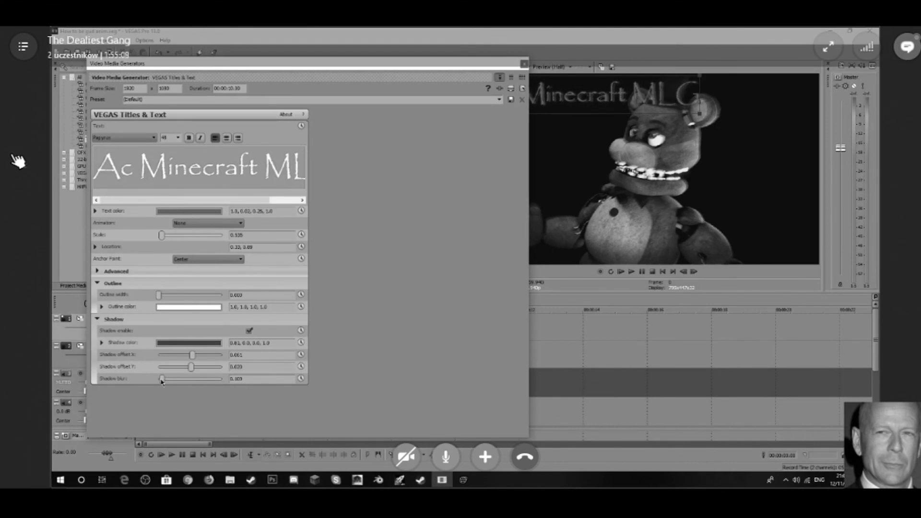
Widen the title's outline to about 5.2 and color it magenta
{"action": "left_click_drag", "start_coordinate": [160, 295], "coordinate": [192, 294]}
{"action": "left_click", "coordinate": [175, 310]}
{"action": "left_click_drag", "start_coordinate": [196, 353], "coordinate": [115, 337]}
{"action": "left_click", "coordinate": [239, 298]}
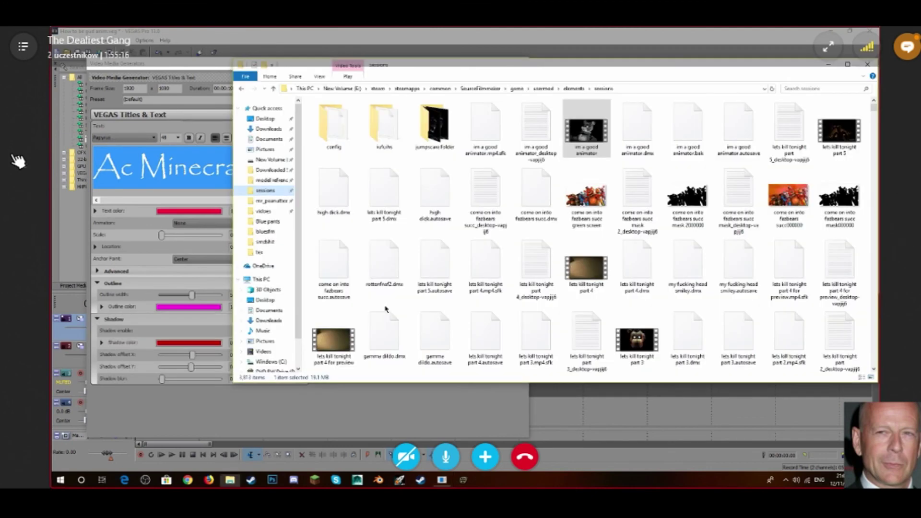
Change the title's text color to red (1.0, 0.0, 0.02), and minimize the File Explorer window covering the editor
{"action": "left_click", "coordinate": [168, 213]}
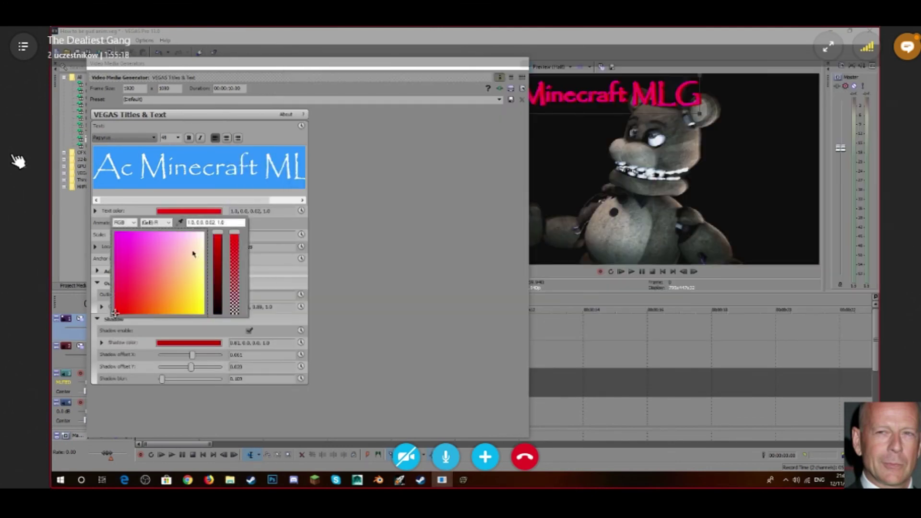
{"action": "key", "text": "alt+Tab"}
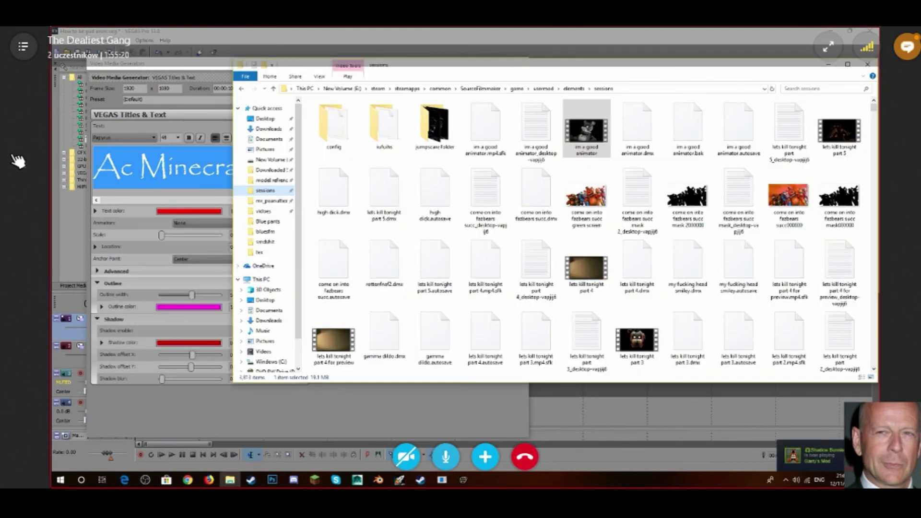
{"action": "left_click", "coordinate": [827, 63]}
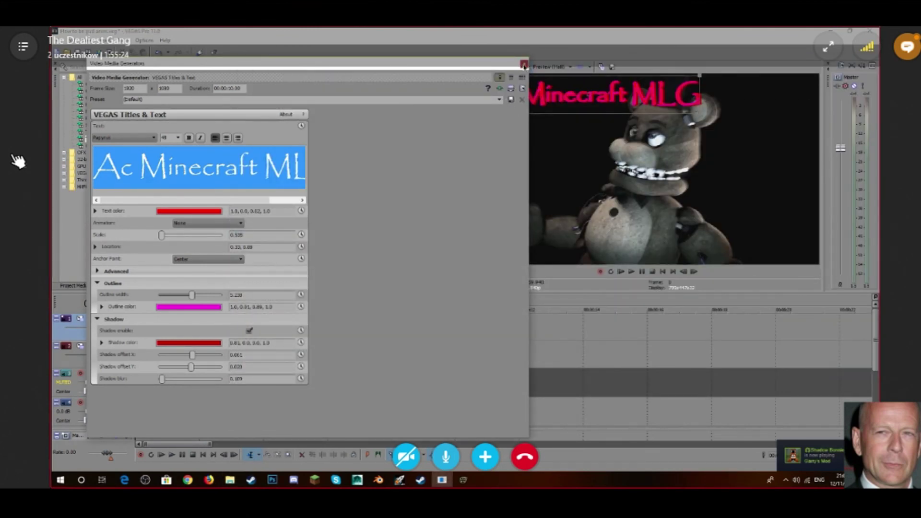
Close the title's settings and trim the title event to end together with the animation clip
{"action": "left_click", "coordinate": [523, 64]}
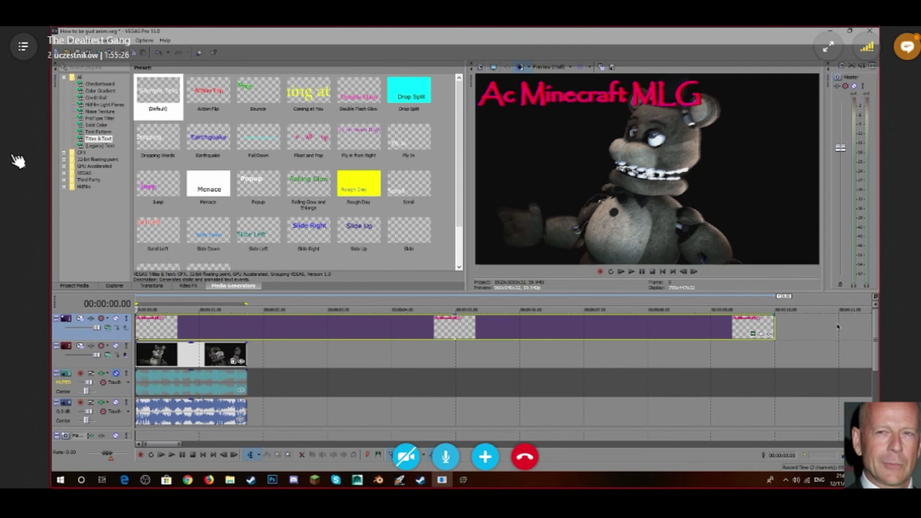
{"action": "left_click_drag", "start_coordinate": [772, 321], "coordinate": [246, 321]}
Browse the video effects and apply the Glint effect's Sparkle preset to the animation clip
{"action": "left_click", "coordinate": [196, 286]}
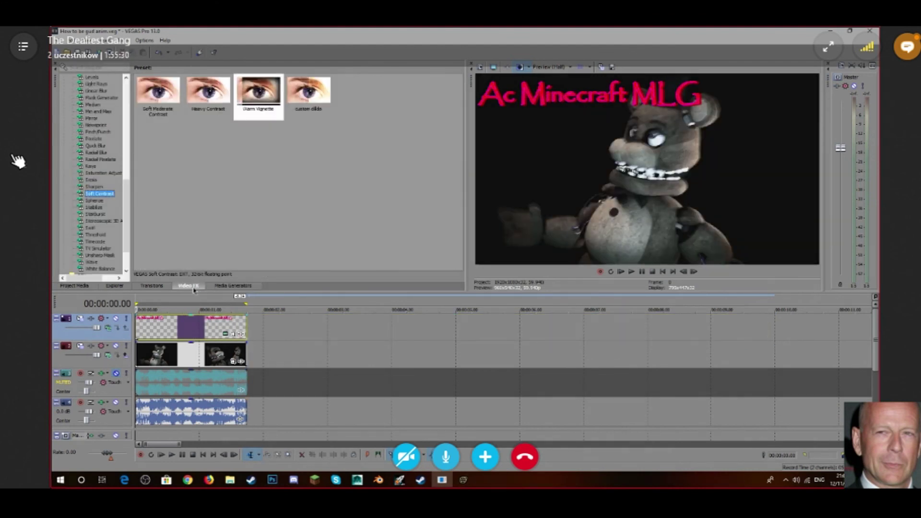
{"action": "left_click", "coordinate": [113, 221]}
{"action": "left_click", "coordinate": [99, 207]}
{"action": "scroll", "coordinate": [104, 228], "scroll_direction": "down", "scroll_amount": 1}
{"action": "scroll", "coordinate": [104, 240], "scroll_direction": "up", "scroll_amount": 3}
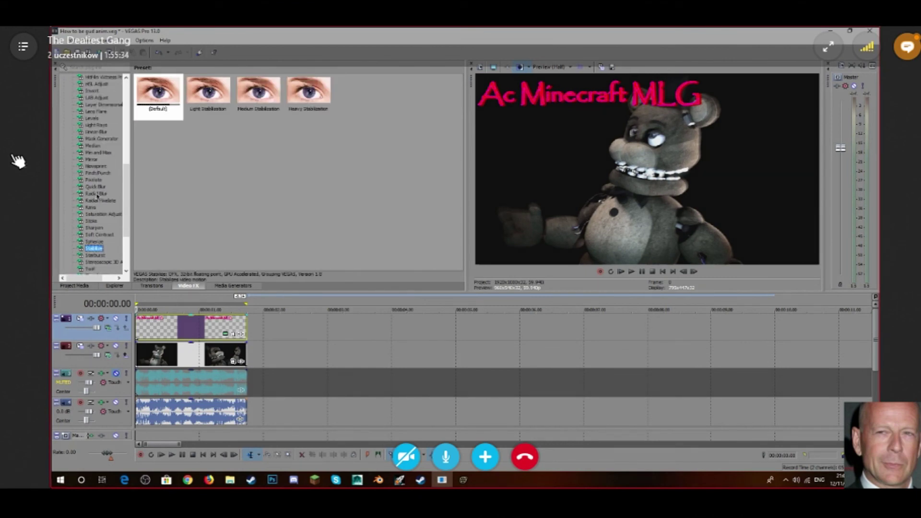
{"action": "left_click", "coordinate": [101, 119]}
{"action": "scroll", "coordinate": [105, 118], "scroll_direction": "up", "scroll_amount": 3}
{"action": "scroll", "coordinate": [104, 117], "scroll_direction": "up", "scroll_amount": 2}
{"action": "left_click", "coordinate": [96, 112]}
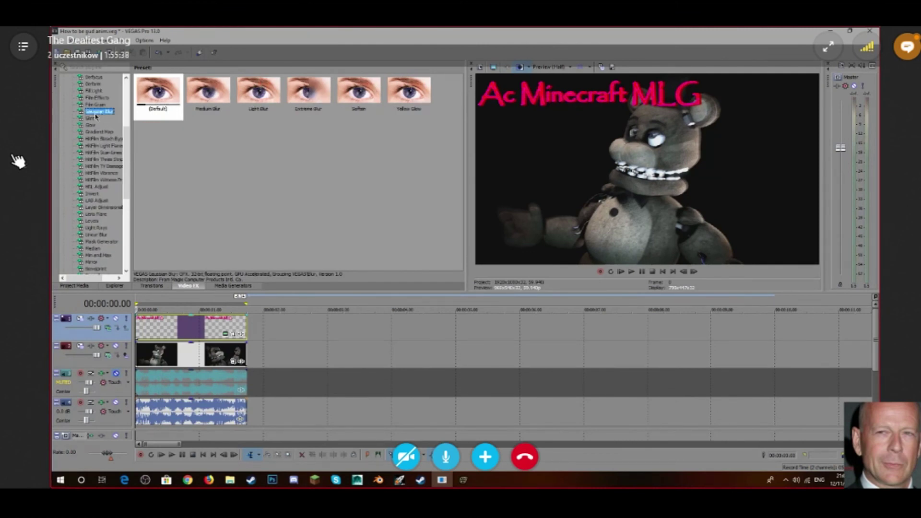
{"action": "left_click", "coordinate": [93, 125]}
{"action": "left_click", "coordinate": [88, 119]}
{"action": "left_click_drag", "start_coordinate": [160, 98], "coordinate": [185, 356]}
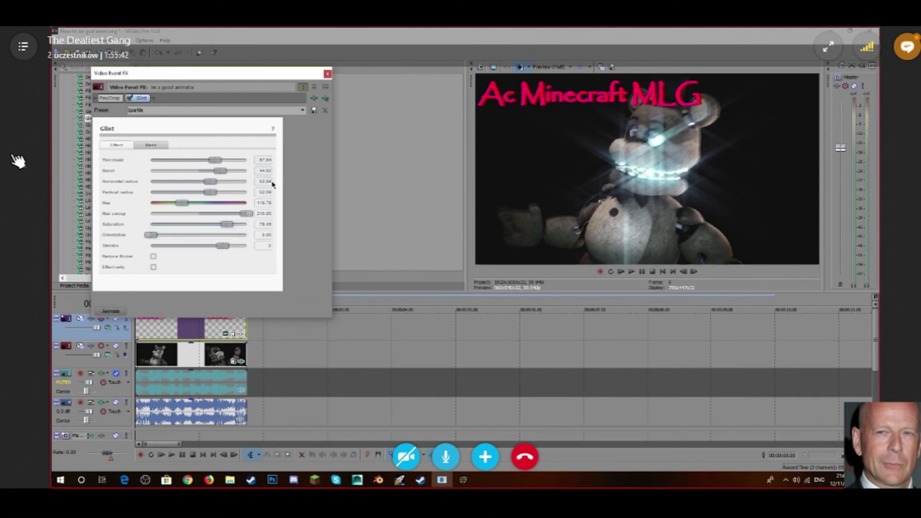
Set the glint to 1 streak, threshold about 72, boost about 39, orientation about 103 and saturation 0, and close its settings
{"action": "mouse_move", "coordinate": [222, 245]}
{"action": "left_mouse_down"}
{"action": "mouse_move", "coordinate": [150, 246]}
{"action": "mouse_move", "coordinate": [164, 249]}
{"action": "mouse_move", "coordinate": [158, 236]}
{"action": "mouse_move", "coordinate": [234, 226]}
{"action": "left_mouse_up"}
{"action": "mouse_move", "coordinate": [216, 161]}
{"action": "left_mouse_down"}
{"action": "mouse_move", "coordinate": [199, 172]}
{"action": "mouse_move", "coordinate": [219, 171]}
{"action": "left_mouse_up"}
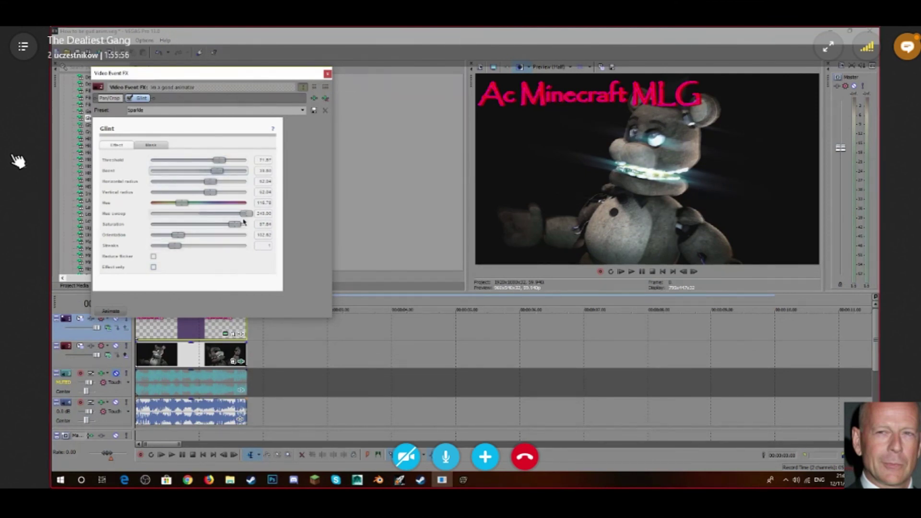
{"action": "left_click_drag", "start_coordinate": [233, 224], "coordinate": [177, 229]}
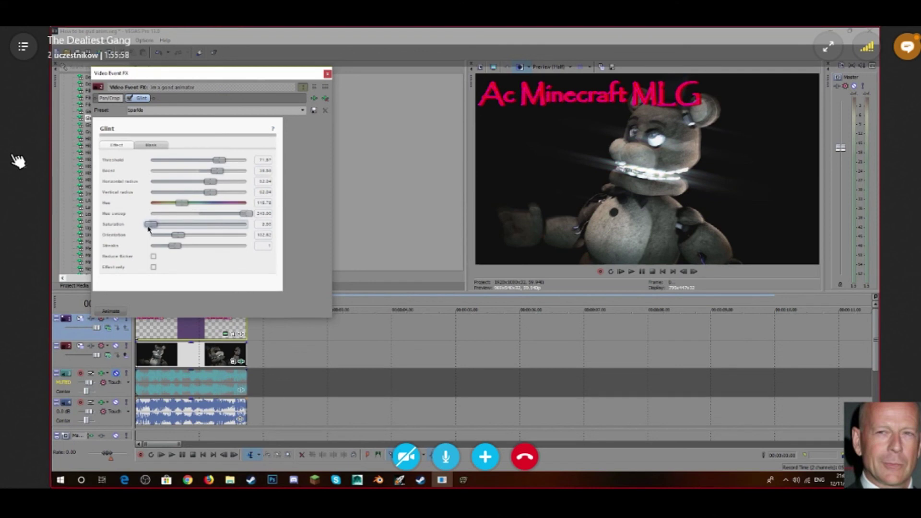
{"action": "left_click", "coordinate": [327, 74]}
Lower the master output volume and set the video preview quality to Preview (Quarter)
{"action": "key", "text": "space"}
{"action": "key", "text": "space"}
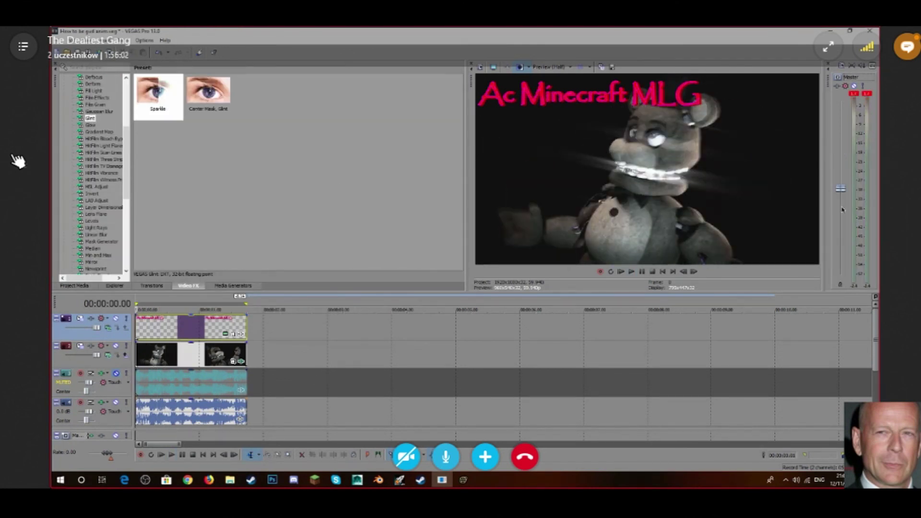
{"action": "left_click", "coordinate": [570, 67]}
{"action": "mouse_move", "coordinate": [563, 90]}
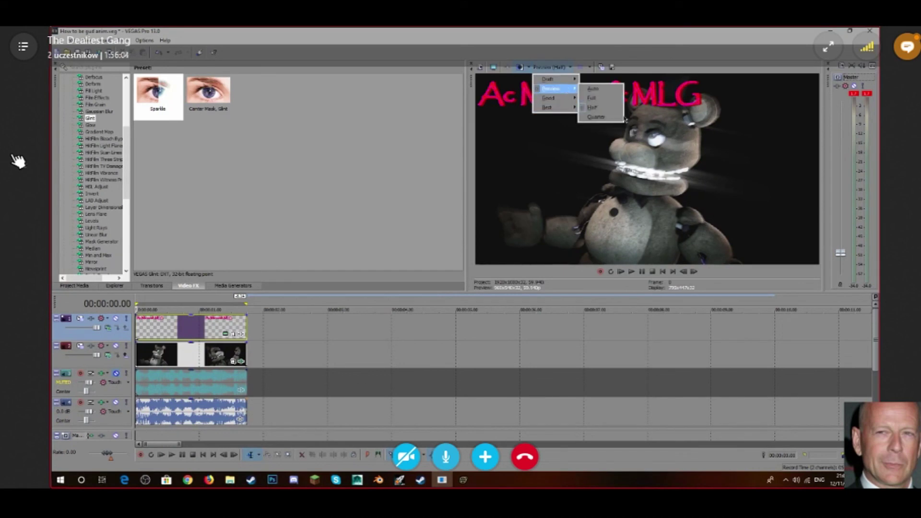
{"action": "left_click", "coordinate": [600, 117]}
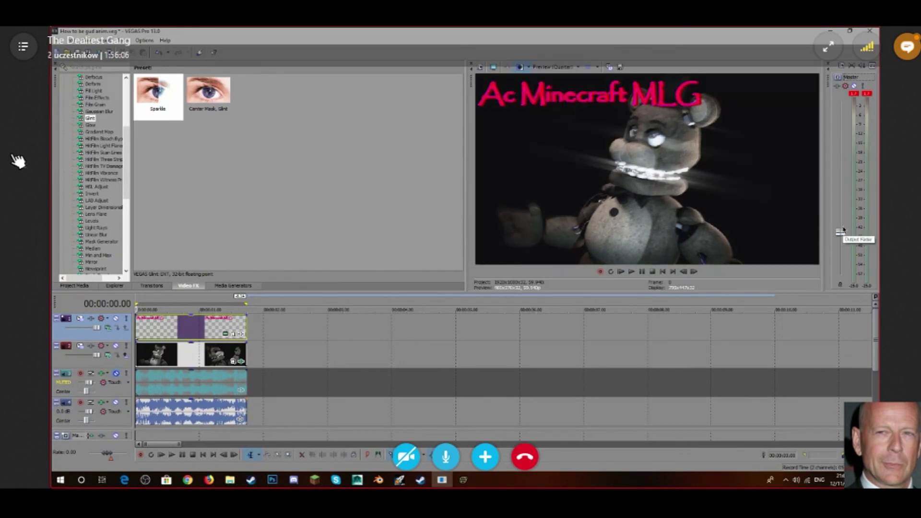
Play back the clip to review the animation with its title and glint effect
{"action": "key", "text": "space"}
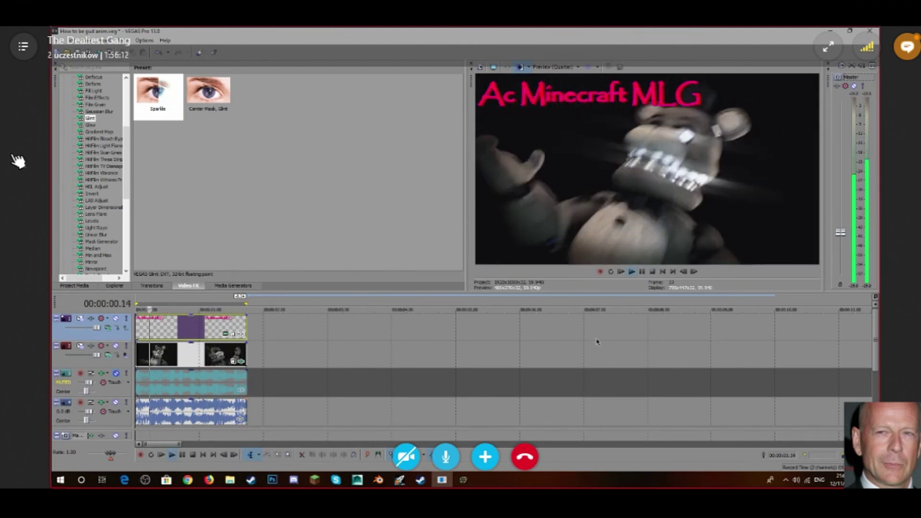
{"action": "key", "text": "space"}
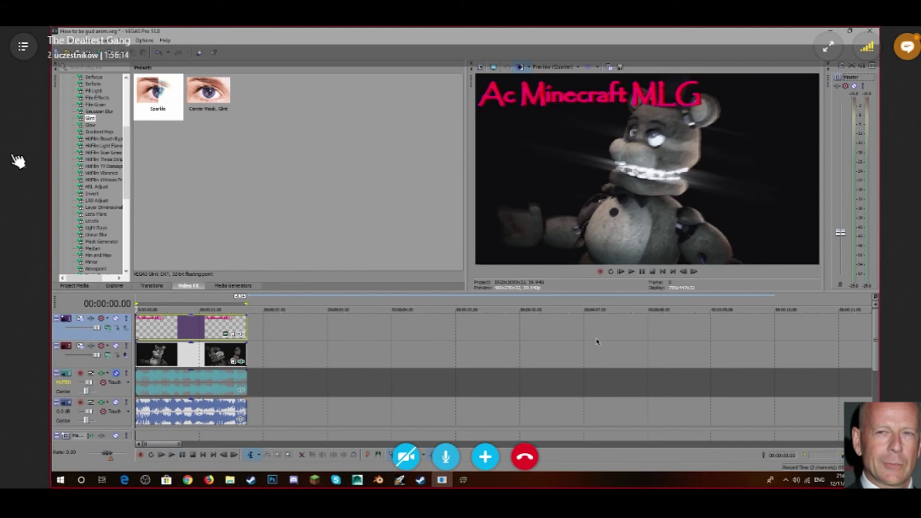
{"action": "key", "text": "space"}
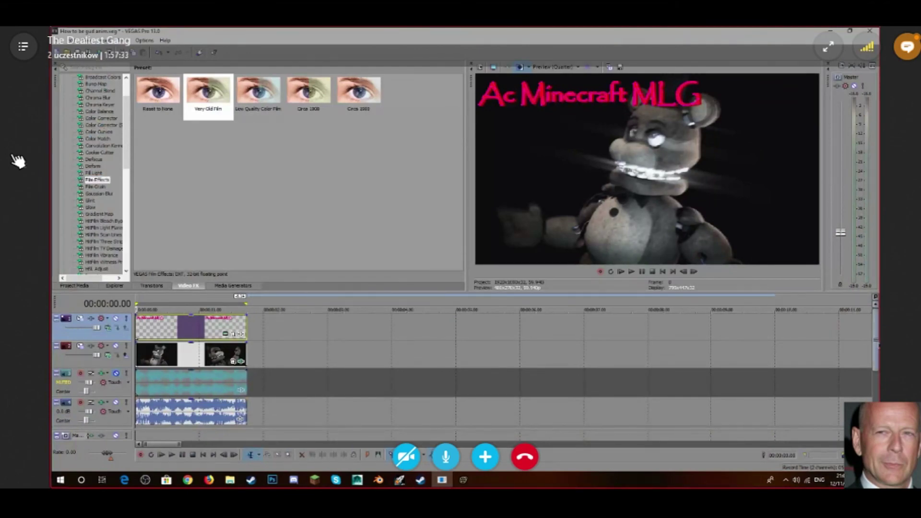
{"action": "key", "text": "space"}
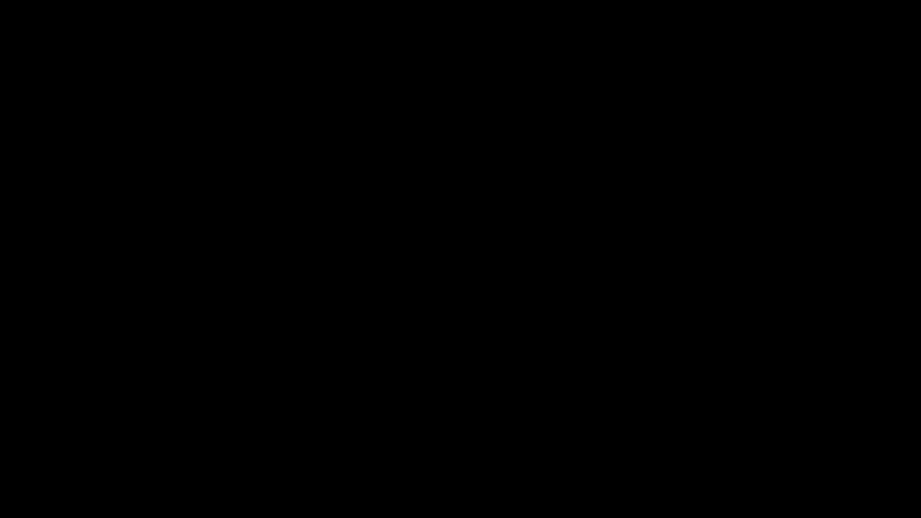